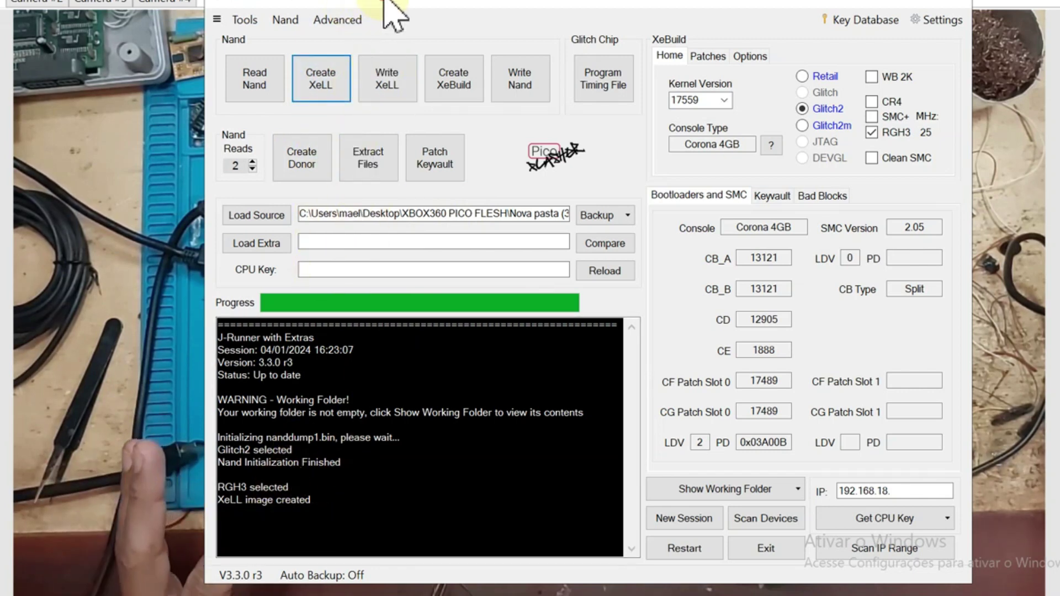
- Write the created XeLL image to the console's NAND and put the flashing window away
left_click_drag(803, 1, 806, 1)
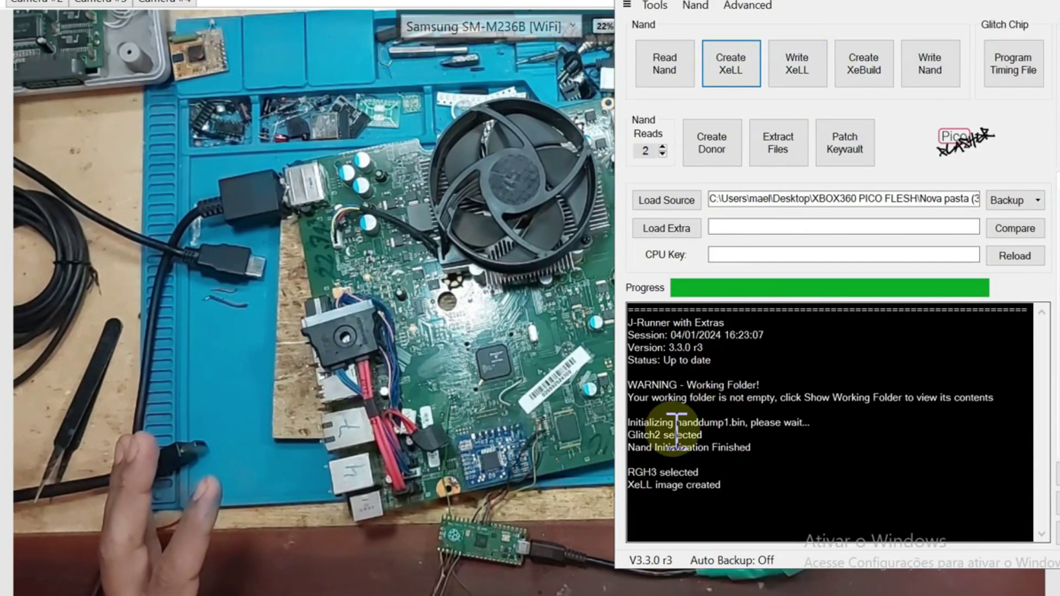
left_click(808, 68)
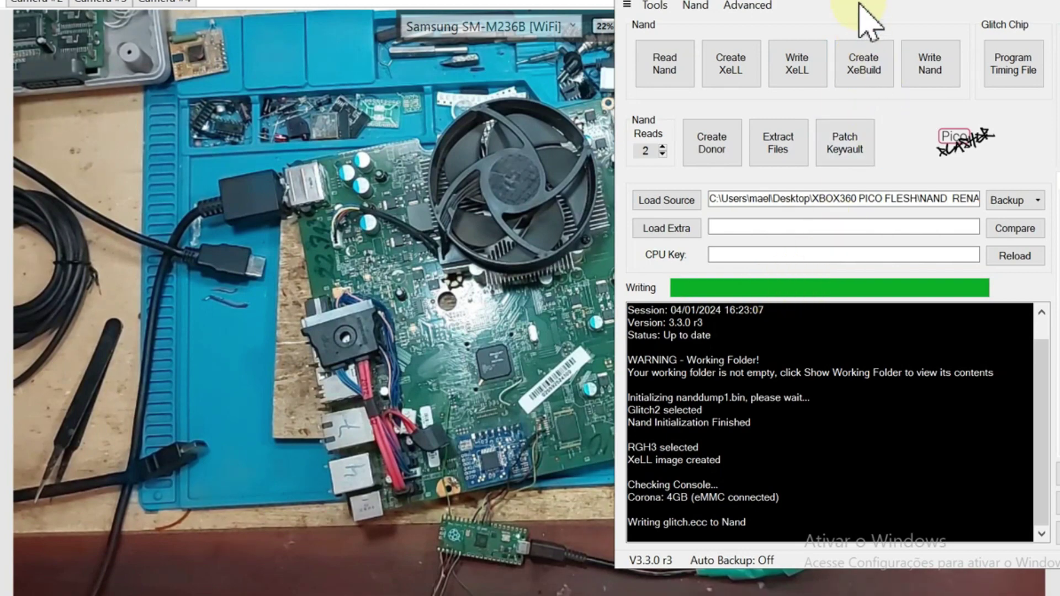
left_click_drag(857, 9, 591, 24)
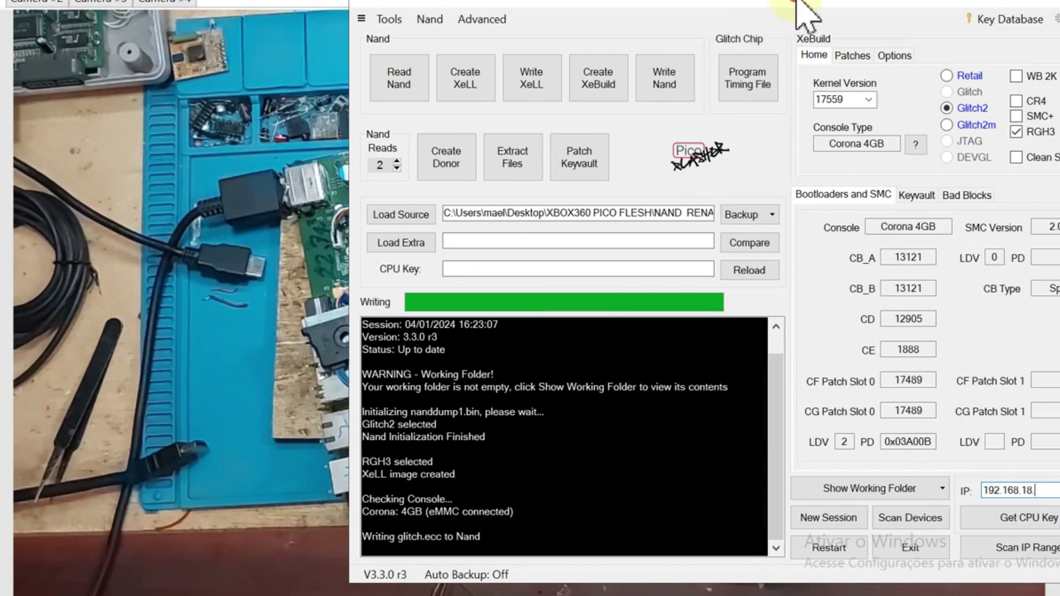
left_click_drag(798, 3, 797, 2)
left_click(980, 2)
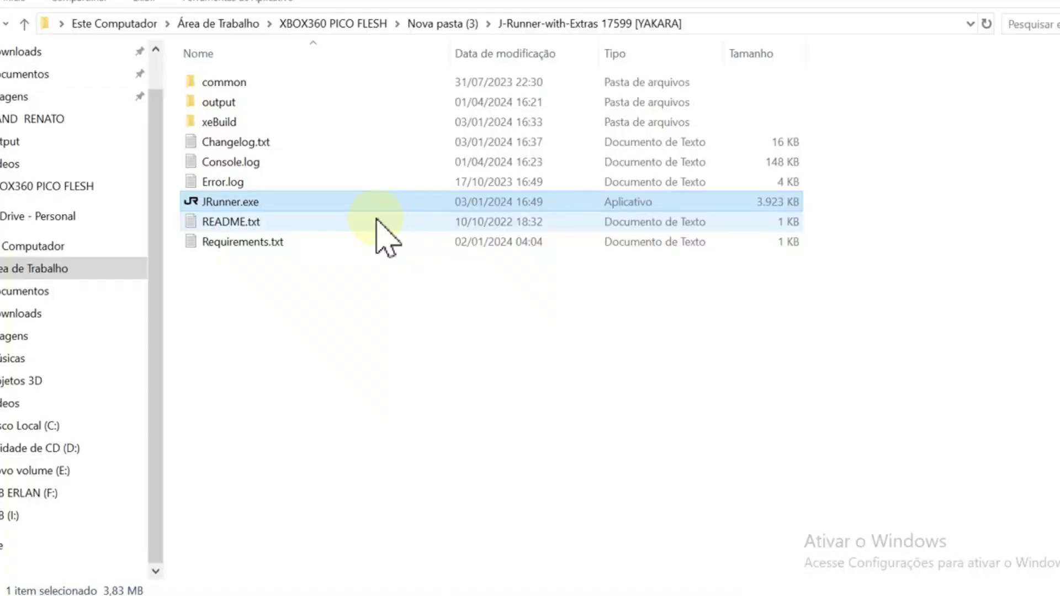
- Go up to the XBOX360 PICO FLESH folder and look through its diagrams and files
left_click(117, 23)
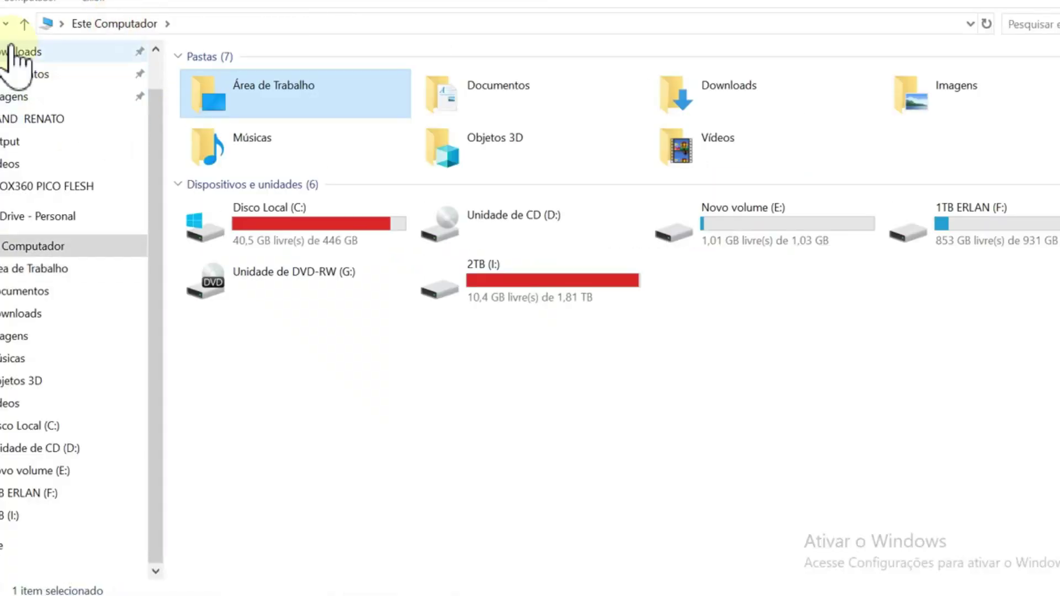
key("alt+Left")
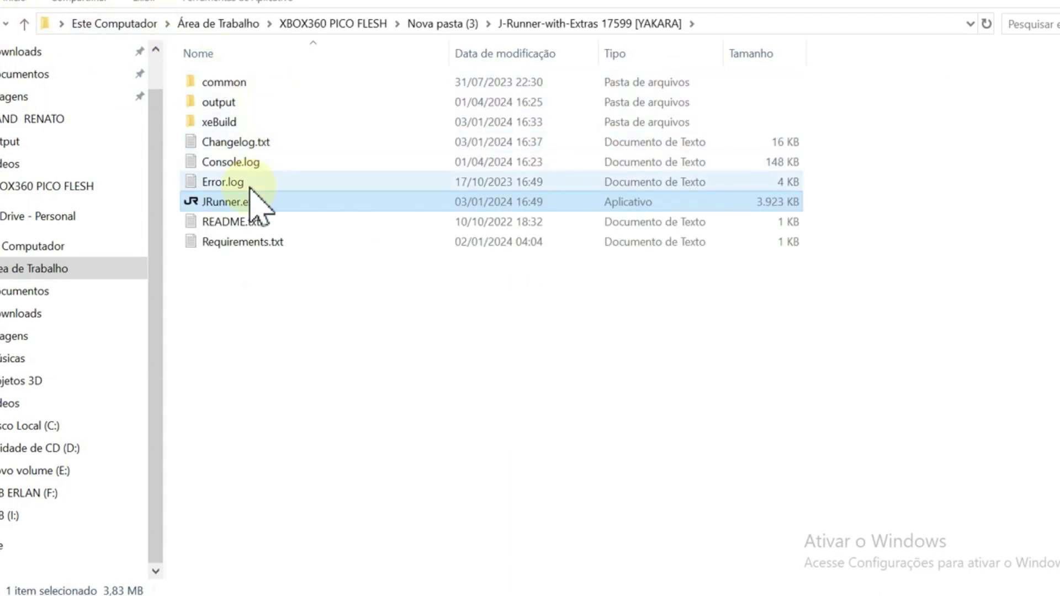
left_click(330, 23)
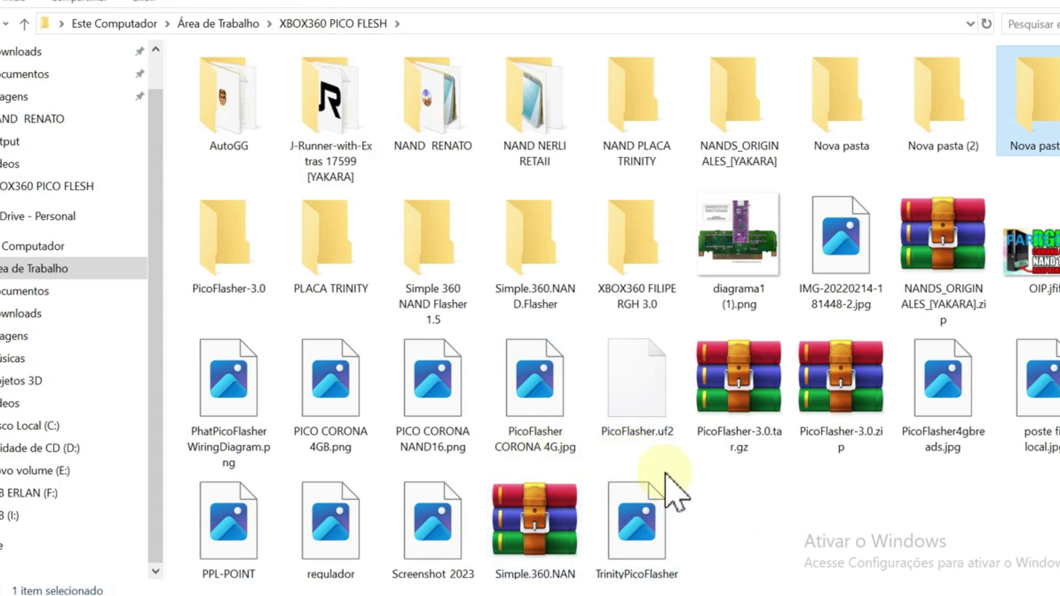
scroll(737, 500, "down", 1)
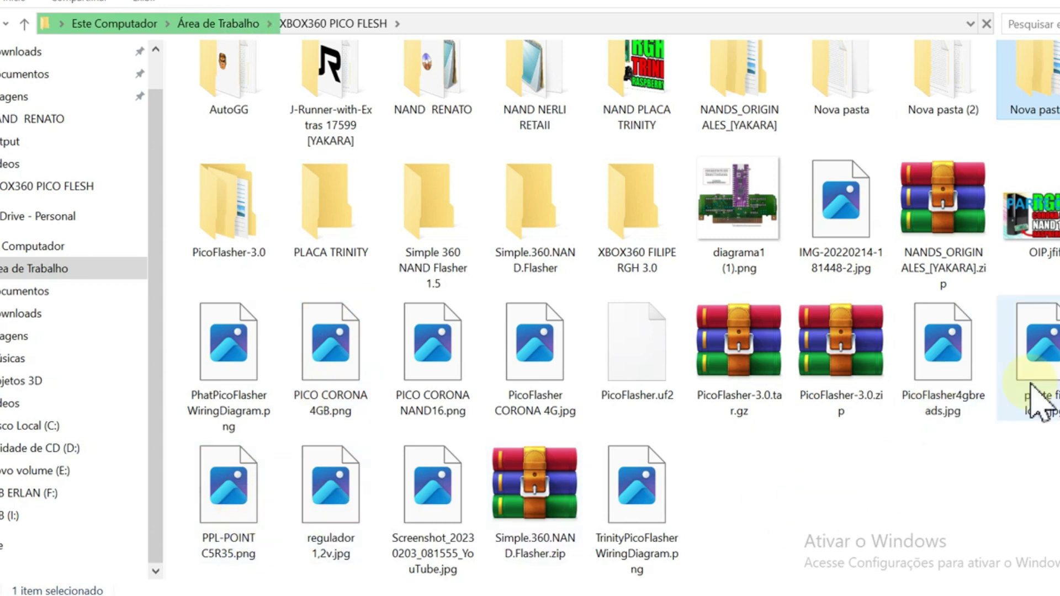
scroll(933, 480, "up", 1)
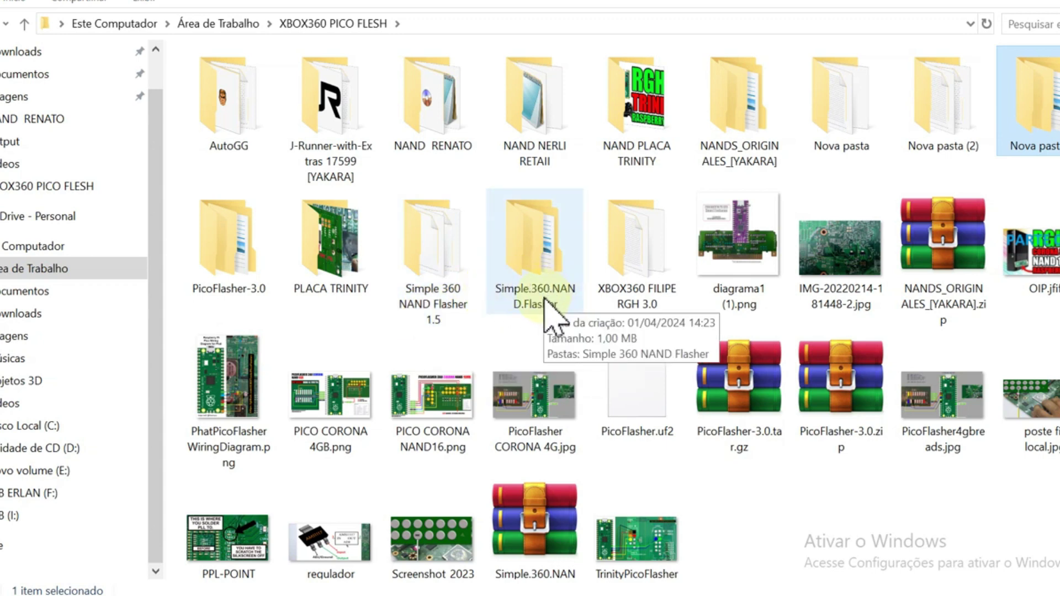
left_click(855, 268)
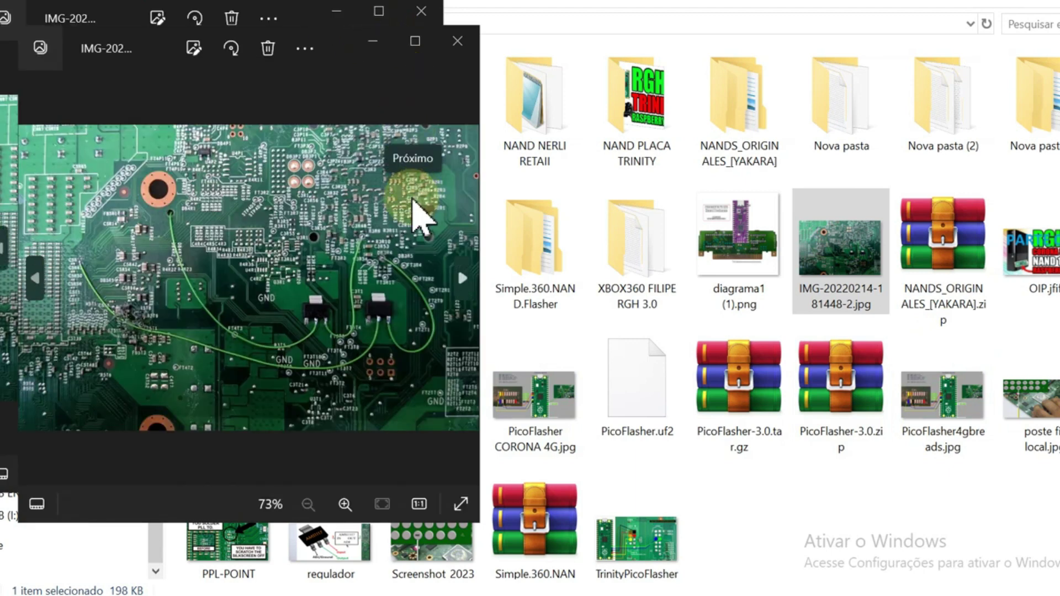
left_click(463, 41)
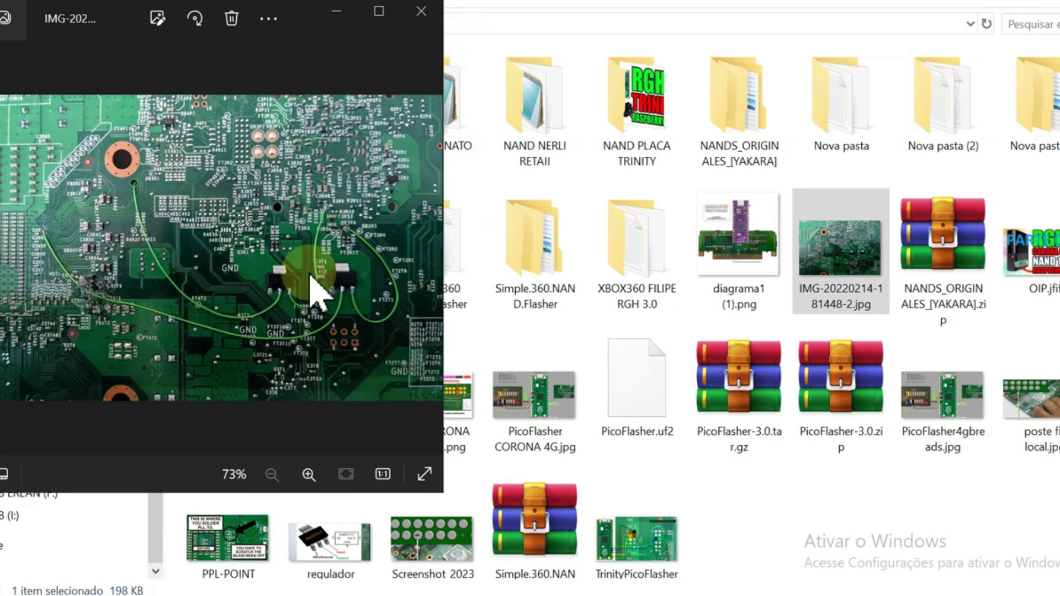
scroll(311, 276, "up", 3)
scroll(313, 282, "down", 2)
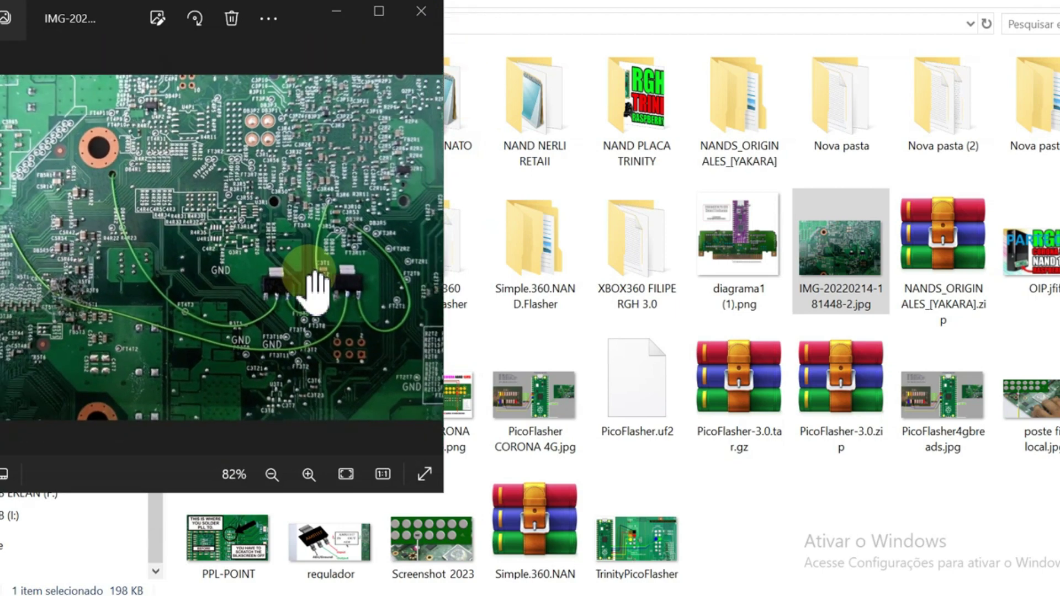
scroll(315, 282, "up", 4)
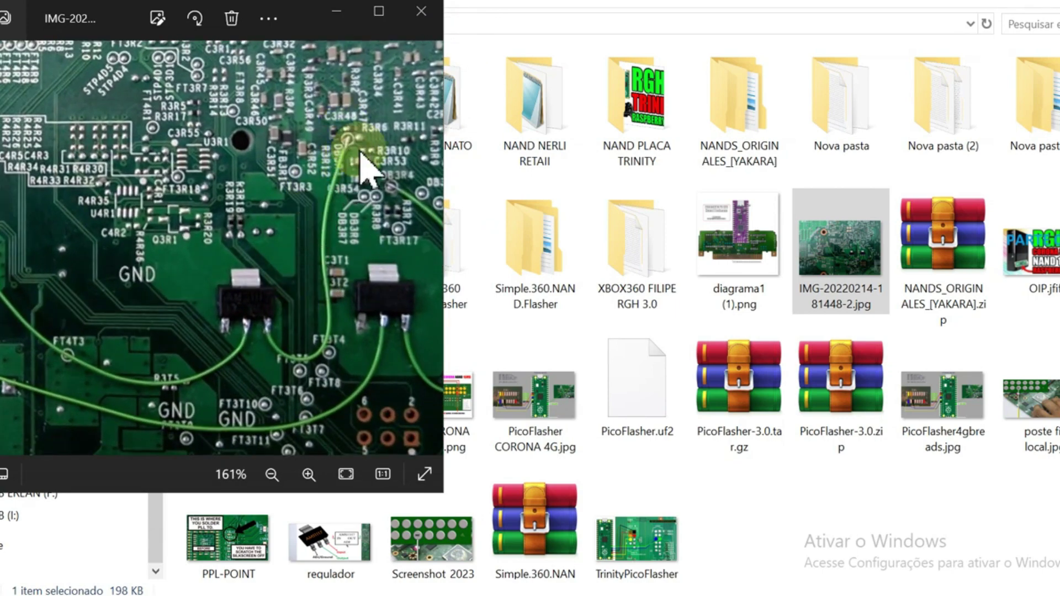
left_click(334, 11)
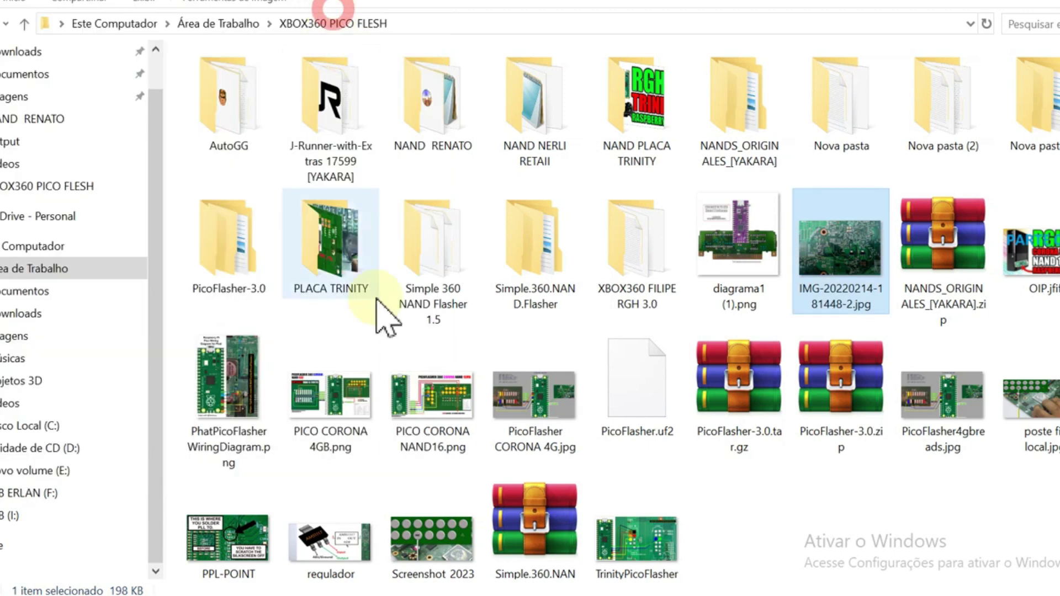
- Bring the minimized board photo back and view the full routing of the regulator wires
mouse_move(343, 580)
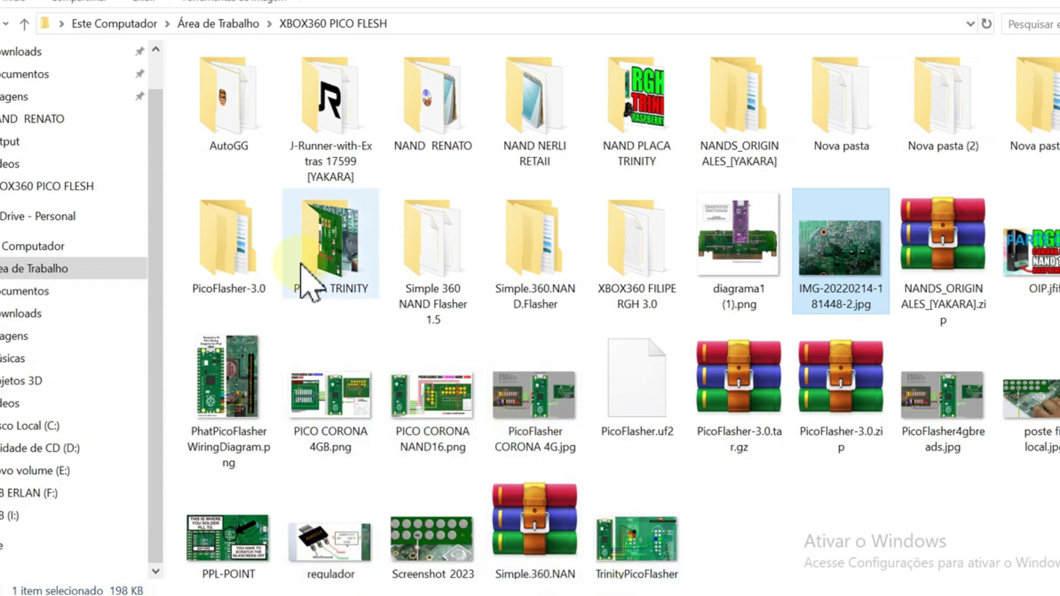
left_click(737, 595)
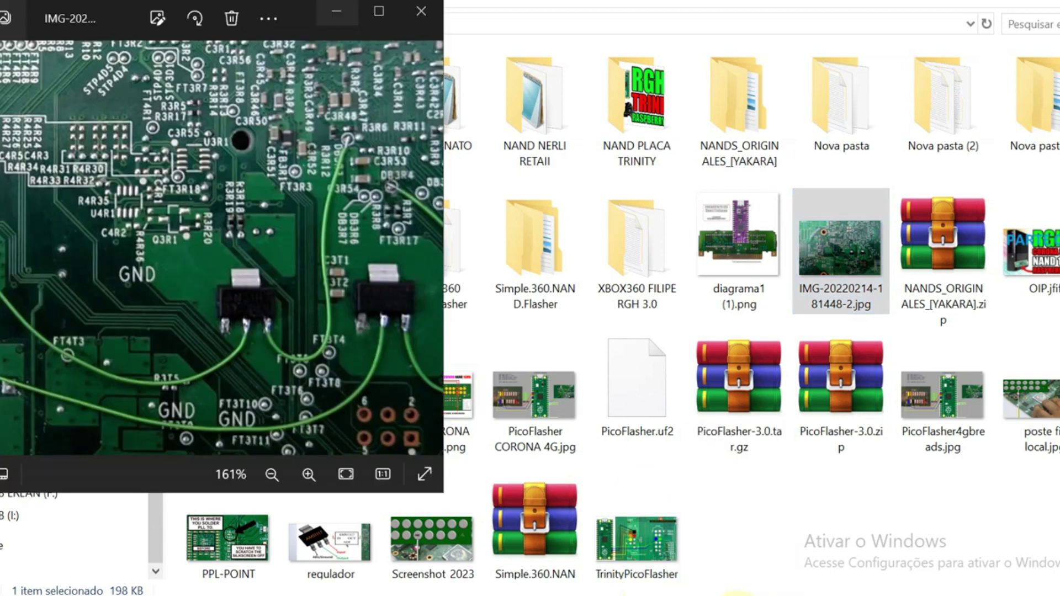
scroll(236, 279, "down", 5)
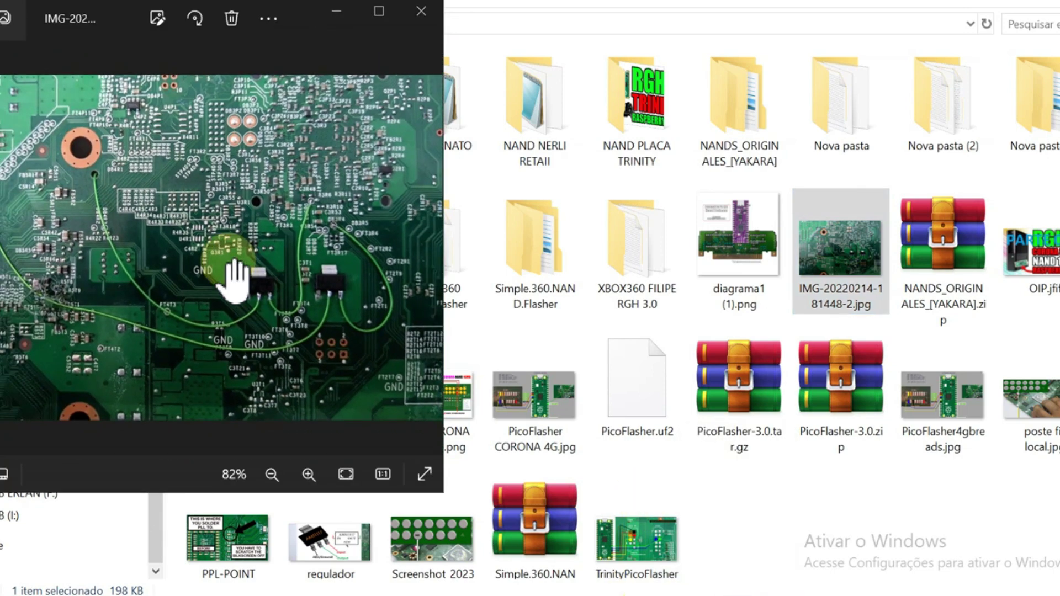
left_click(331, 16)
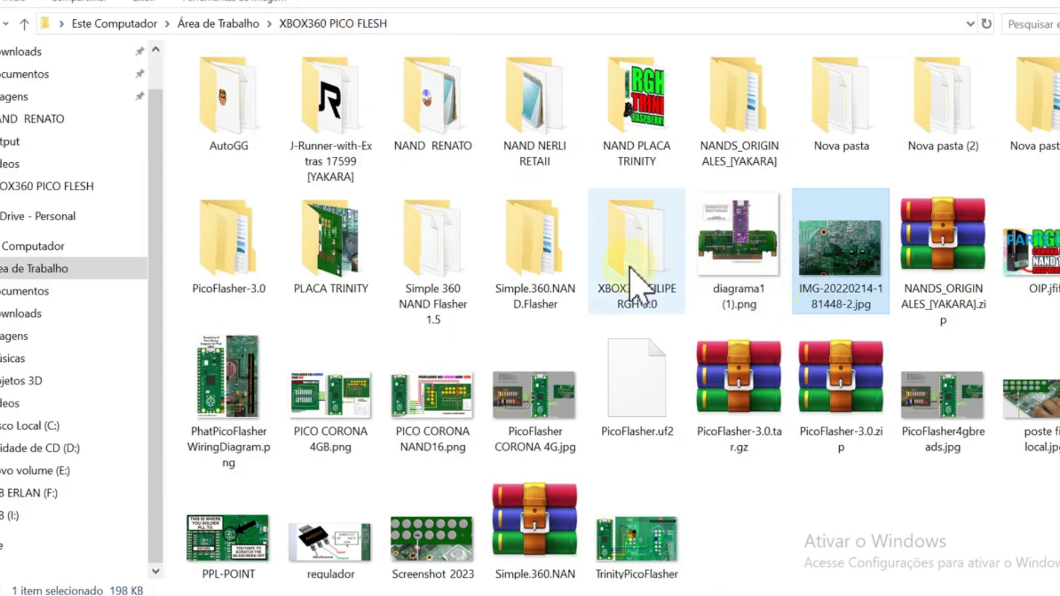
- Check the contents of the PLACA TRINITY and PicoFlasher-3.0 folders, returning to XBOX360 PICO FLESH
double_click(339, 281)
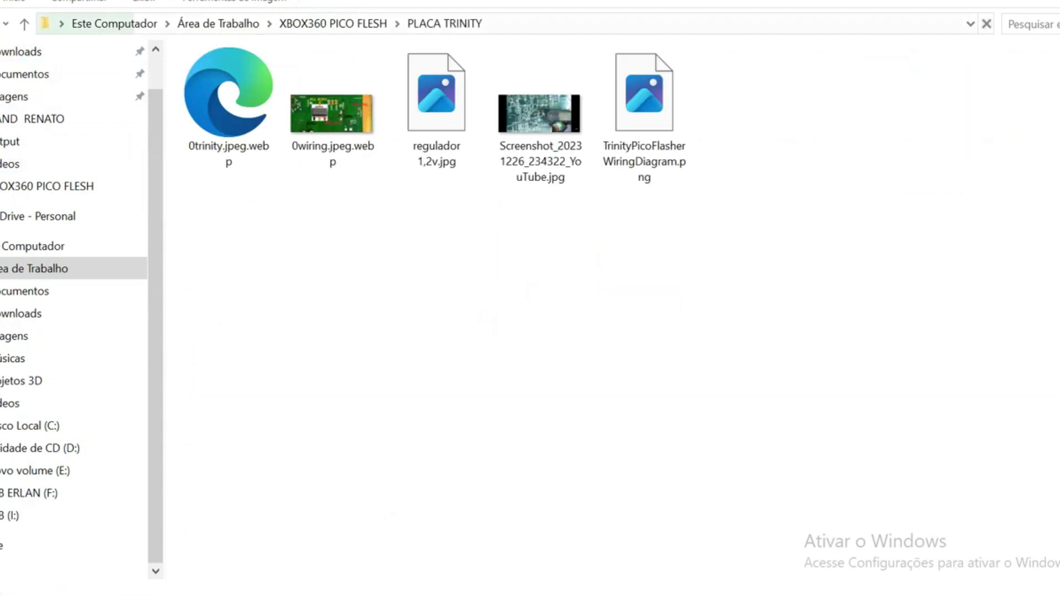
left_click(2, 24)
left_click(2, 23)
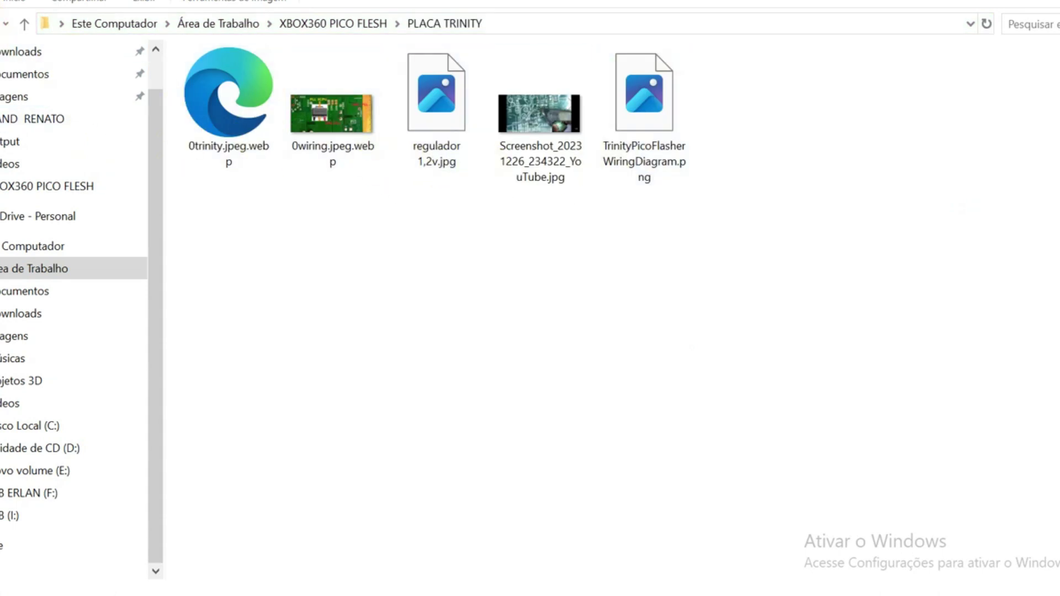
left_click(2, 23)
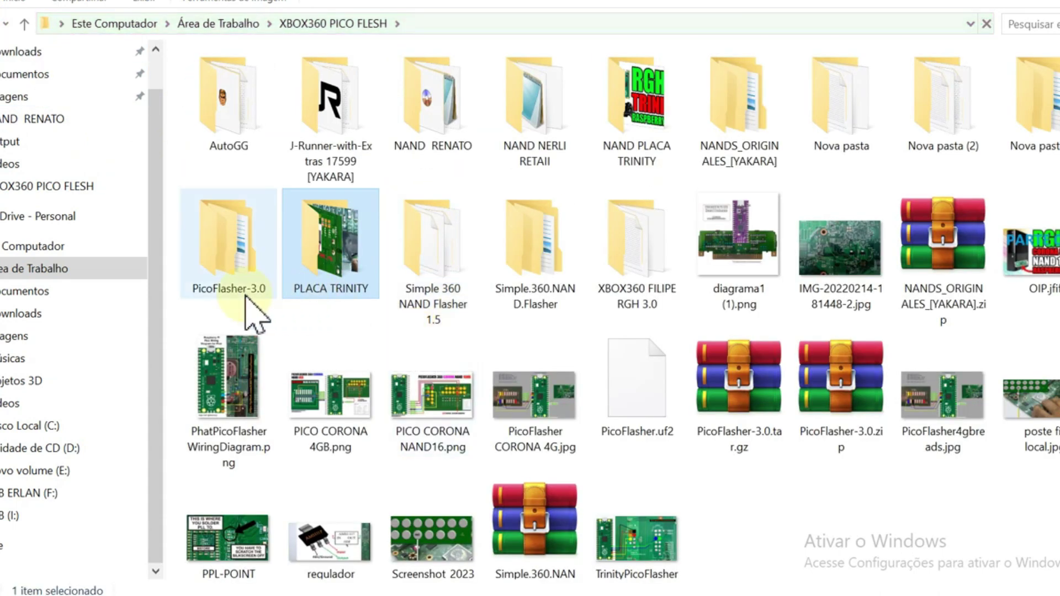
double_click(246, 287)
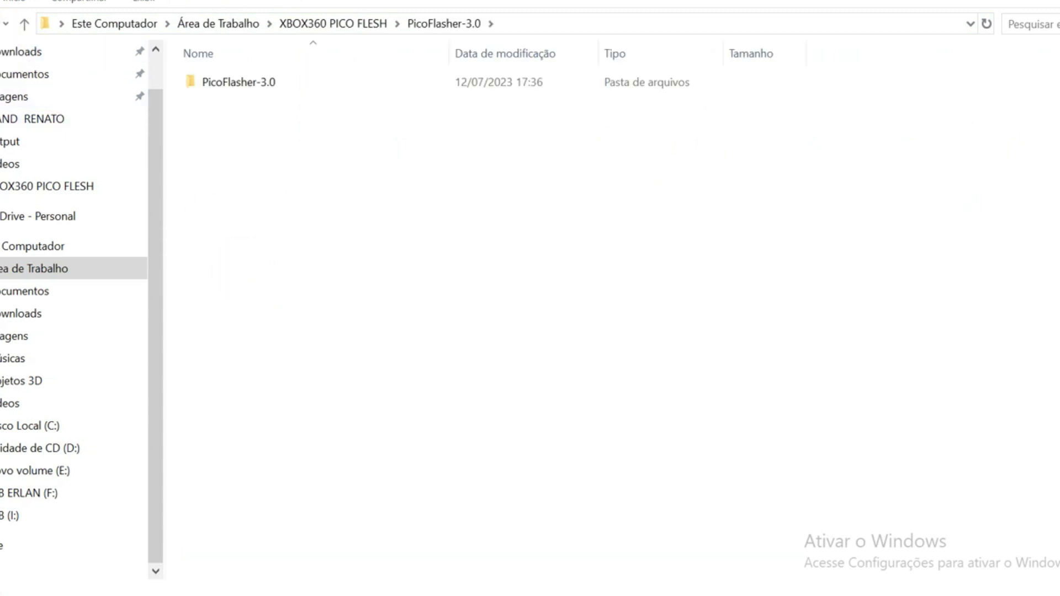
key("alt+Left")
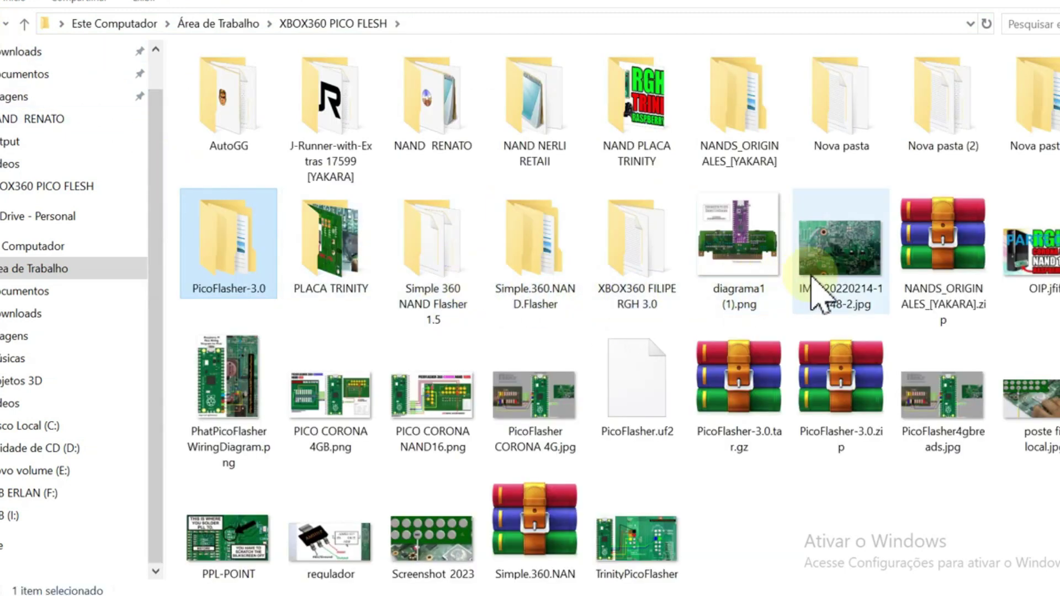
double_click(844, 272)
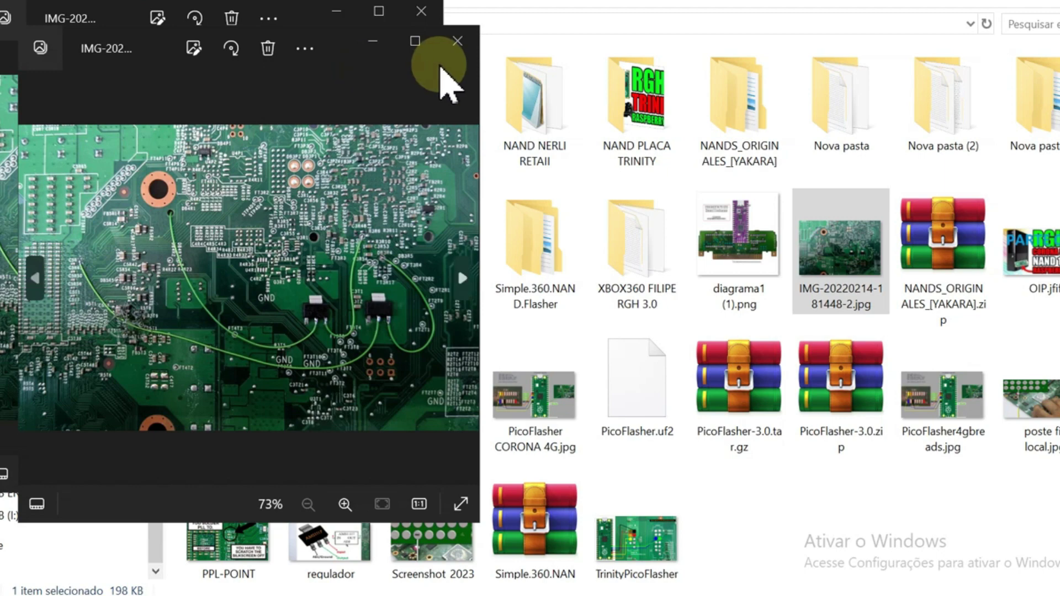
left_click(457, 41)
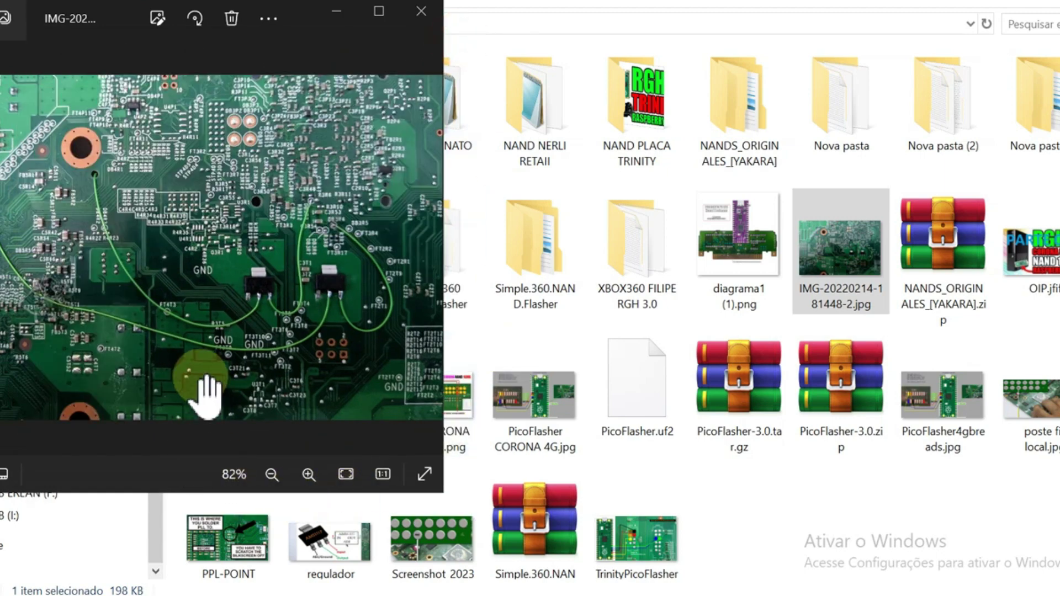
scroll(201, 381, "down", 1)
scroll(204, 387, "up", 3)
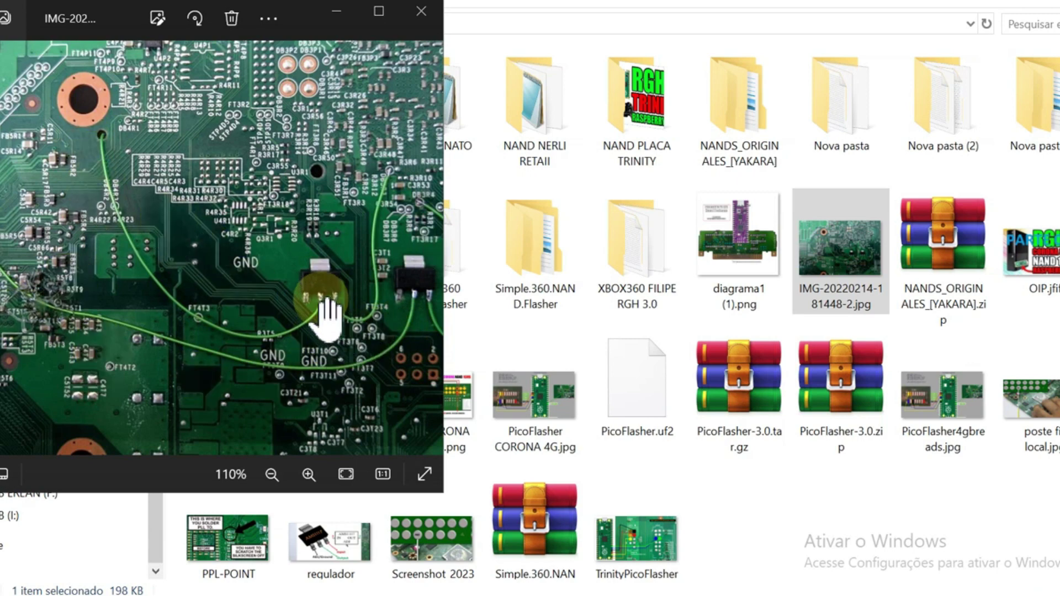
scroll(326, 317, "down", 2)
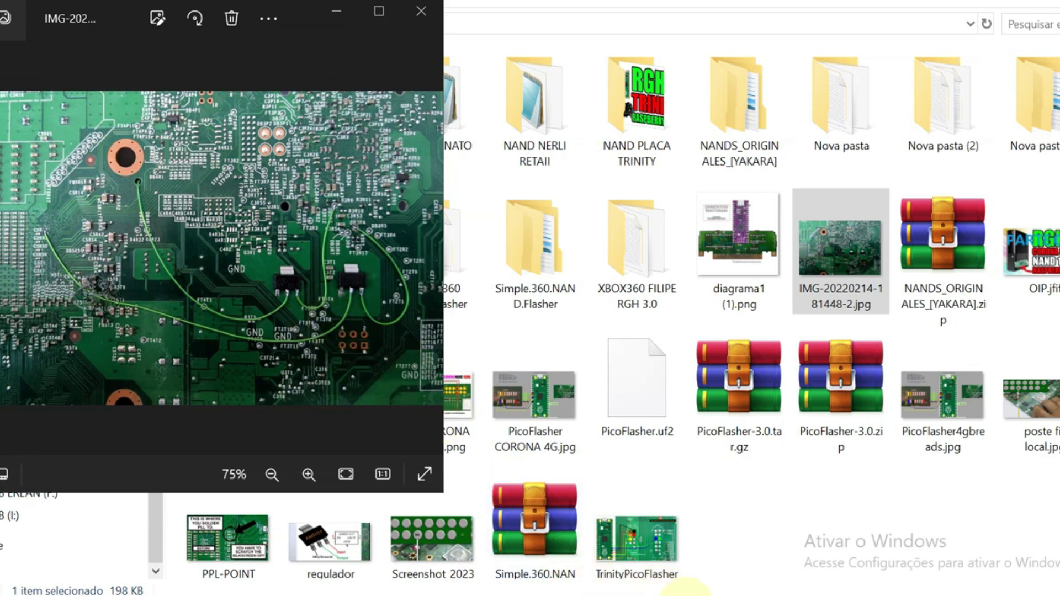
left_click(652, 595)
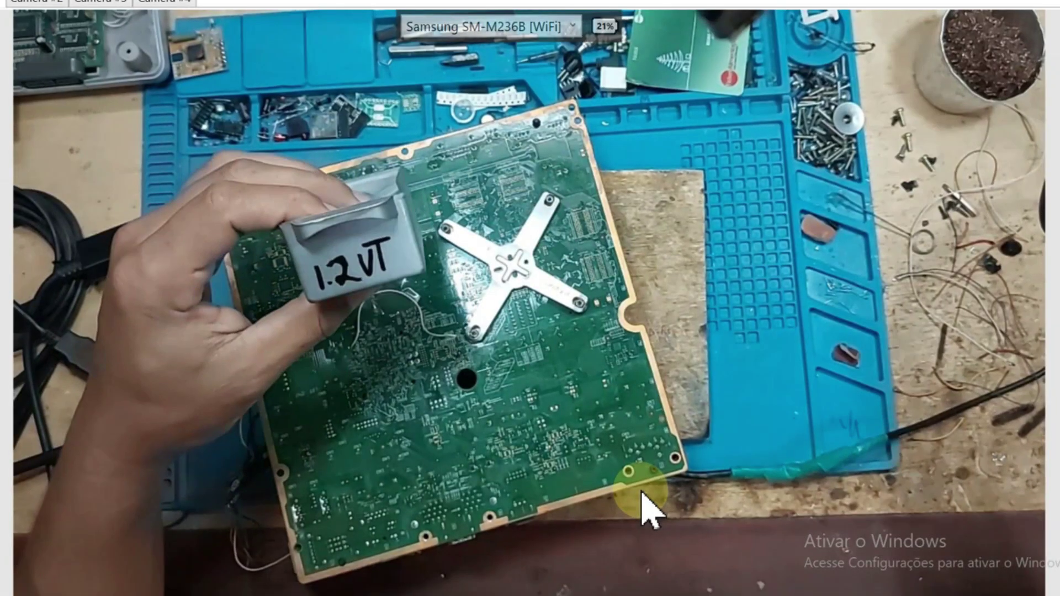